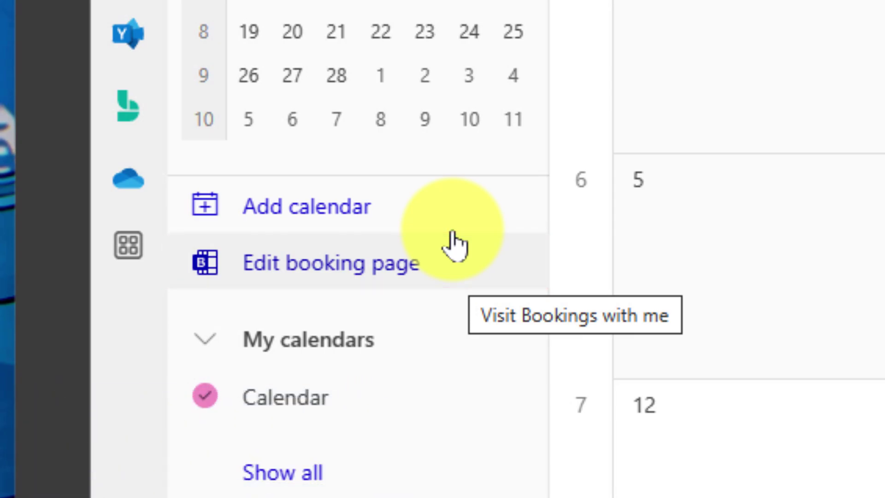
Step: Open the personal booking page for editing and change its banner image to the snowy mountains picture
click(364, 264)
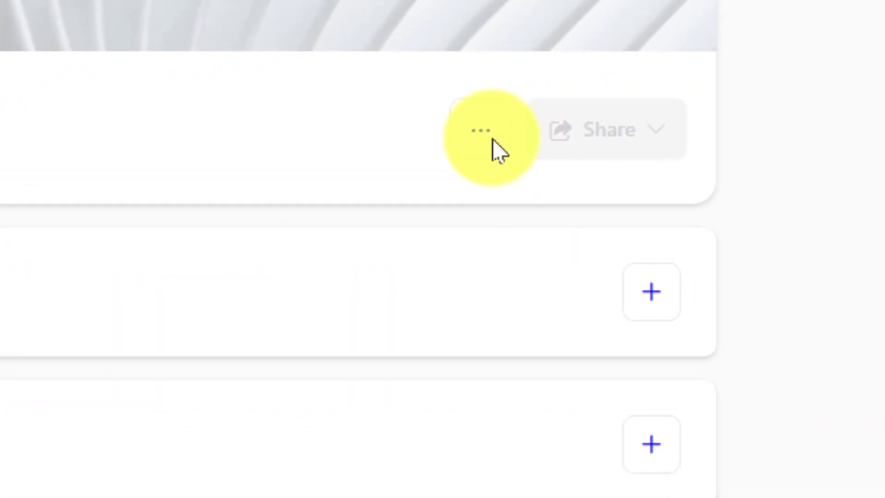
click(429, 162)
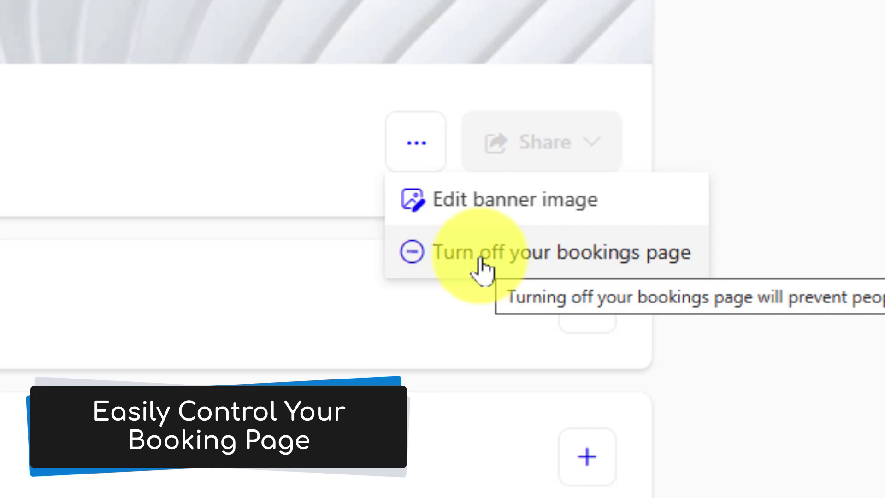
click(480, 206)
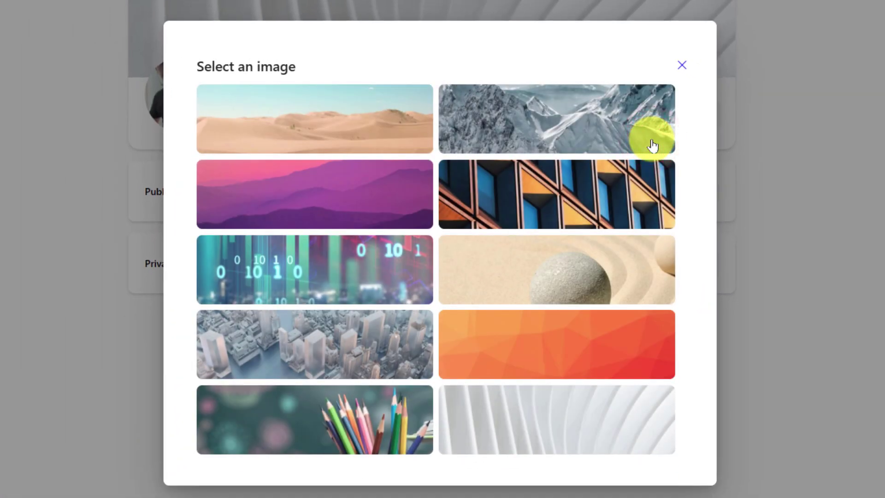
click(308, 122)
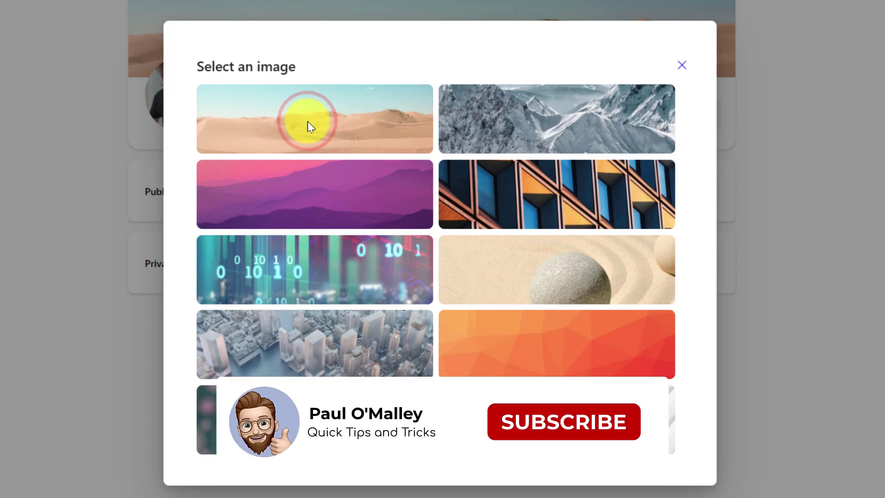
click(560, 120)
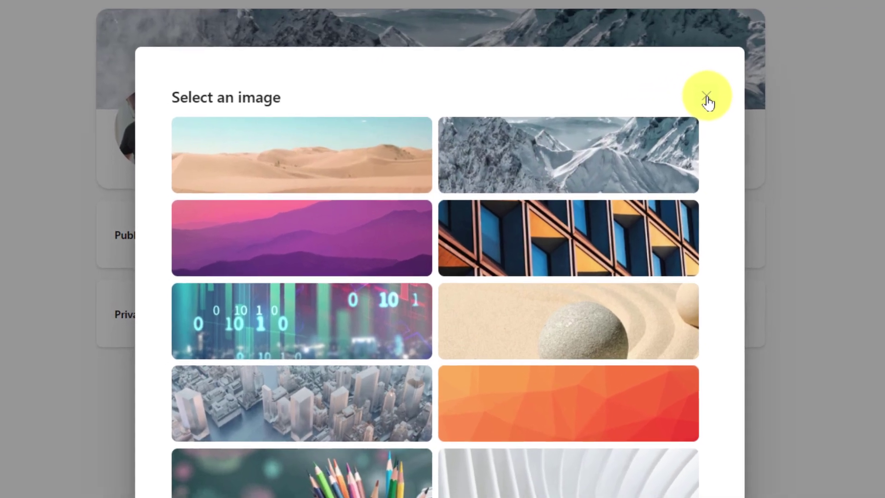
click(681, 66)
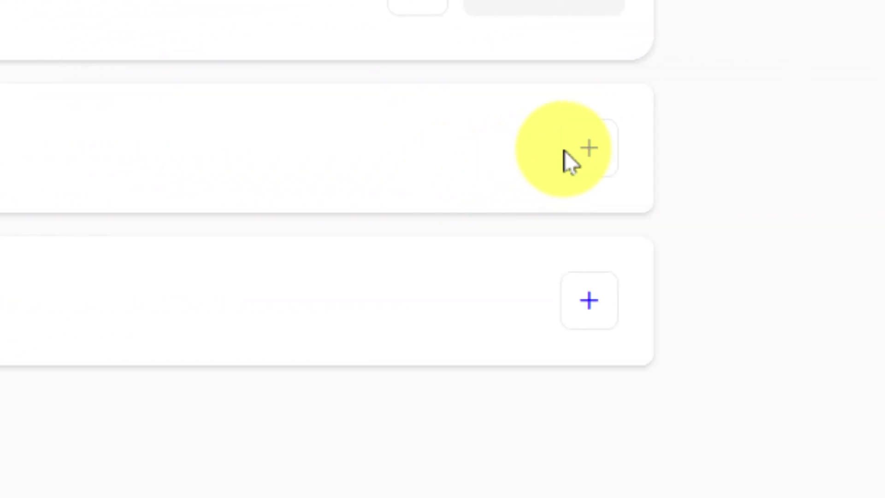
Step: Create a public meeting type with a smiling-face emoji, titled "Virtual Coffee with" plus the host's first name
click(531, 159)
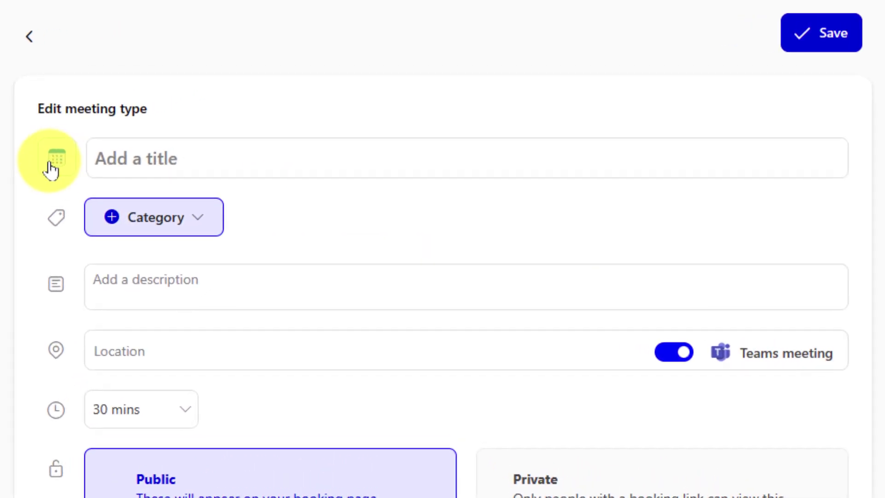
click(50, 167)
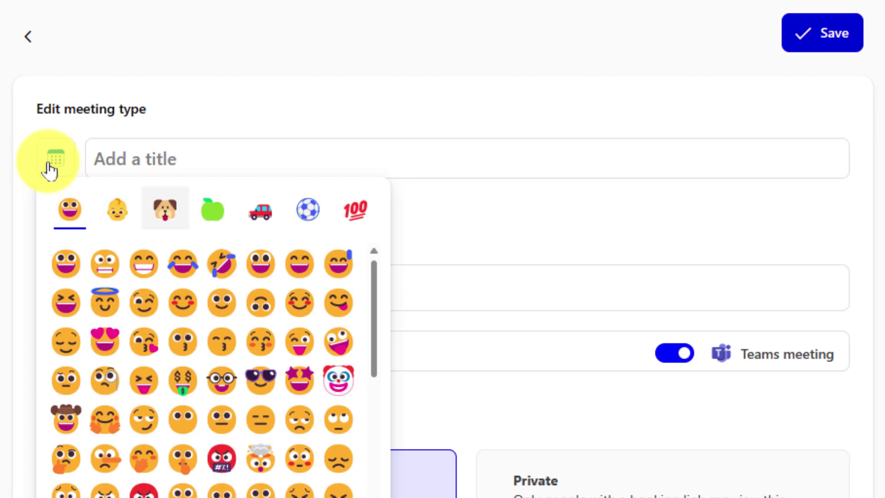
click(186, 305)
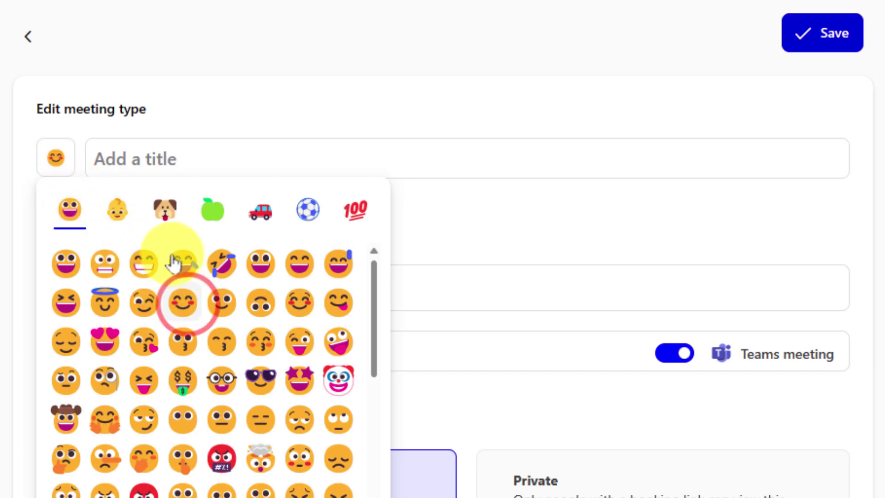
click(142, 158)
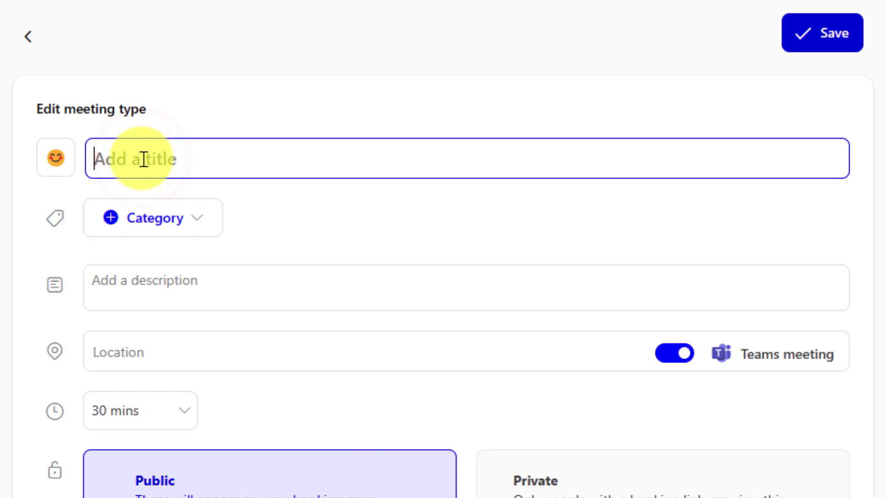
text(Virtual Coffee )
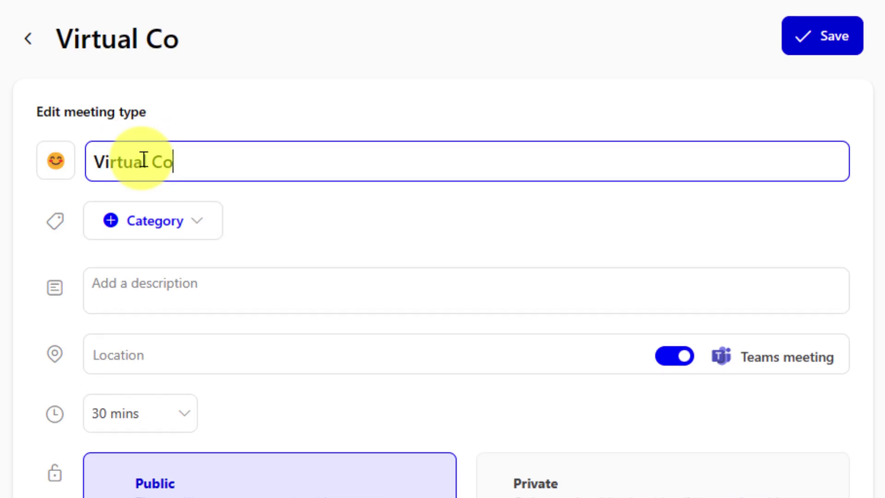
text(with Paul)
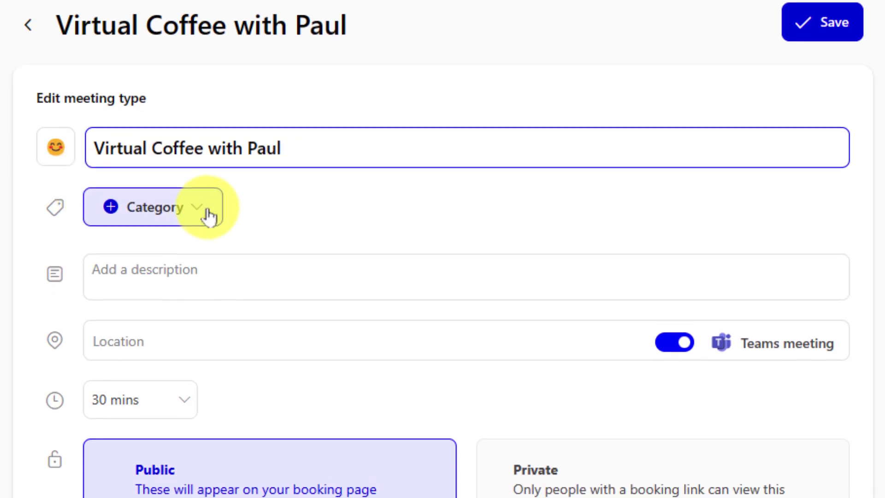
Step: Assign the Purple Category to the meeting type
click(208, 224)
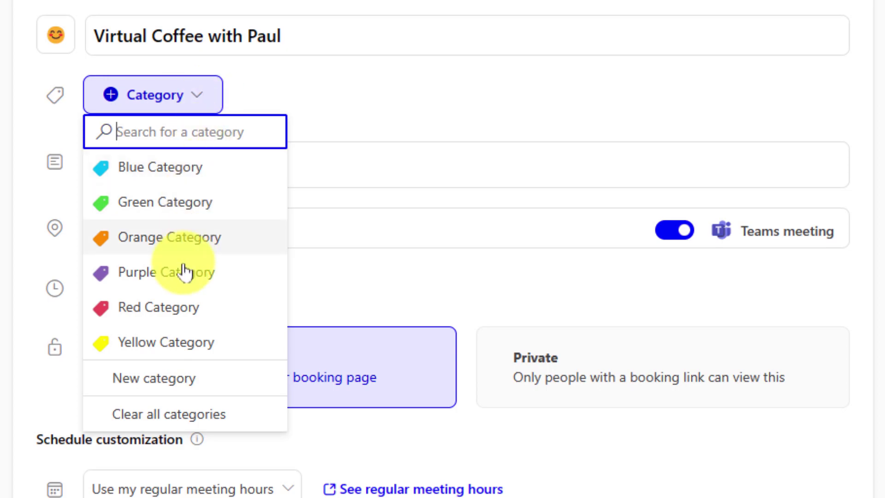
click(183, 278)
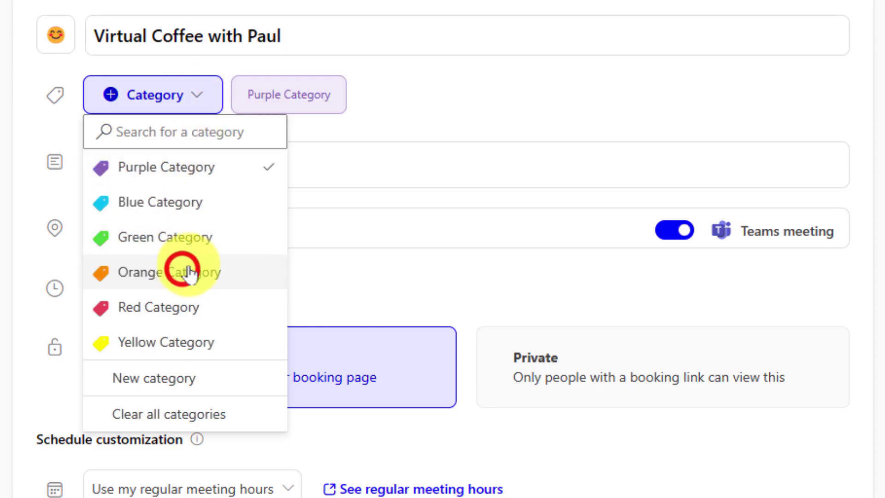
click(455, 96)
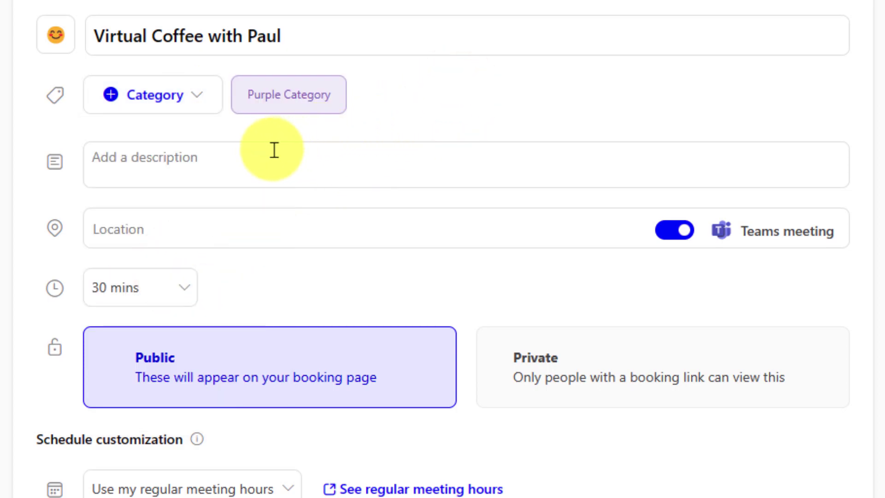
Step: Enter the meeting description "Short Virtual Coffee with" followed by the host's first name
click(242, 158)
text(Sh)
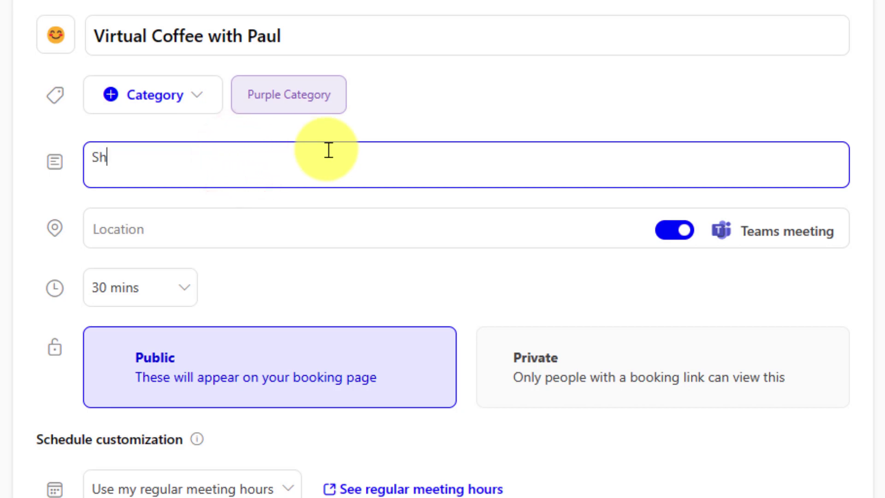
text(ort Virtua)
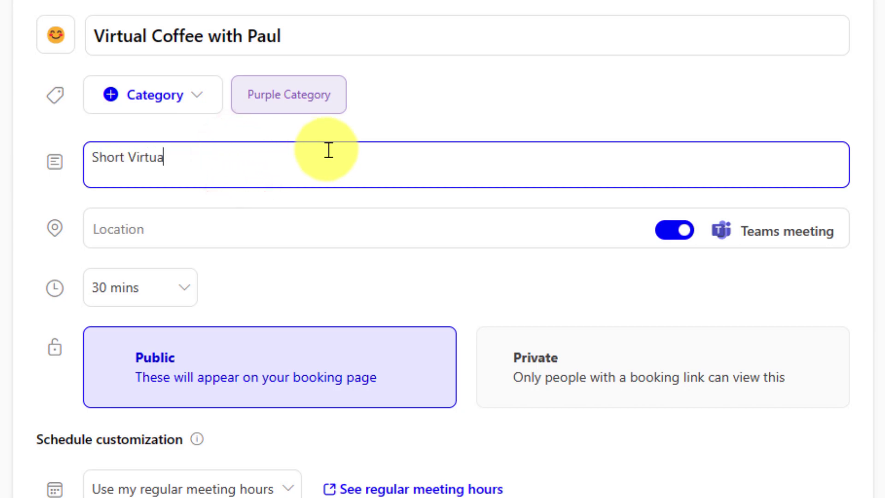
text(l Coffee with Pa)
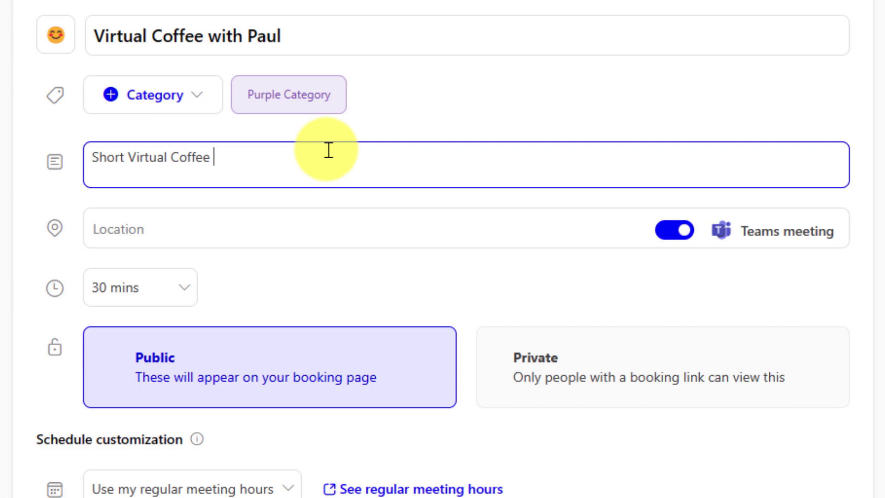
text(ul)
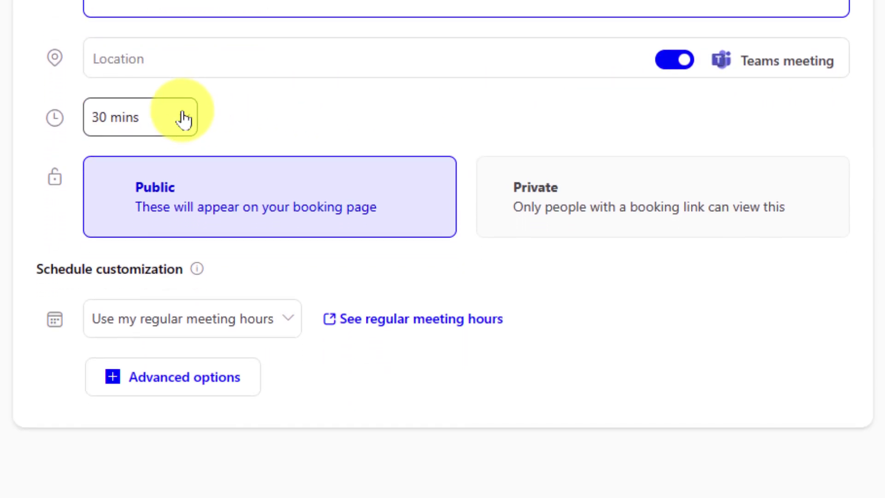
Step: Set the meeting duration to a custom length of 25 minutes
click(183, 118)
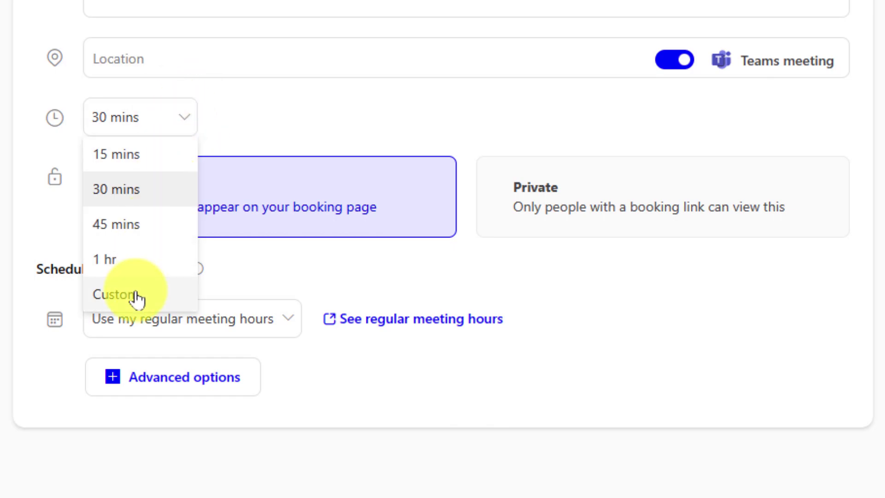
click(137, 298)
click(238, 122)
key(BackSpace)
key(BackSpace)
text(25)
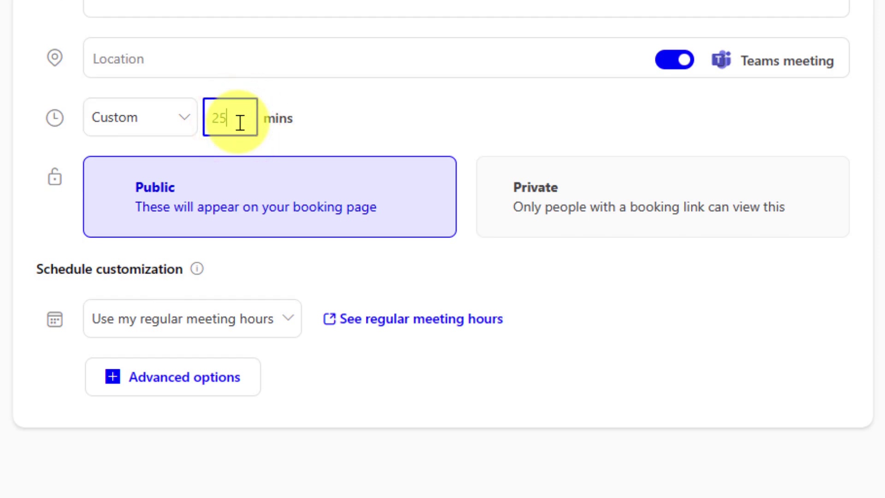
click(330, 121)
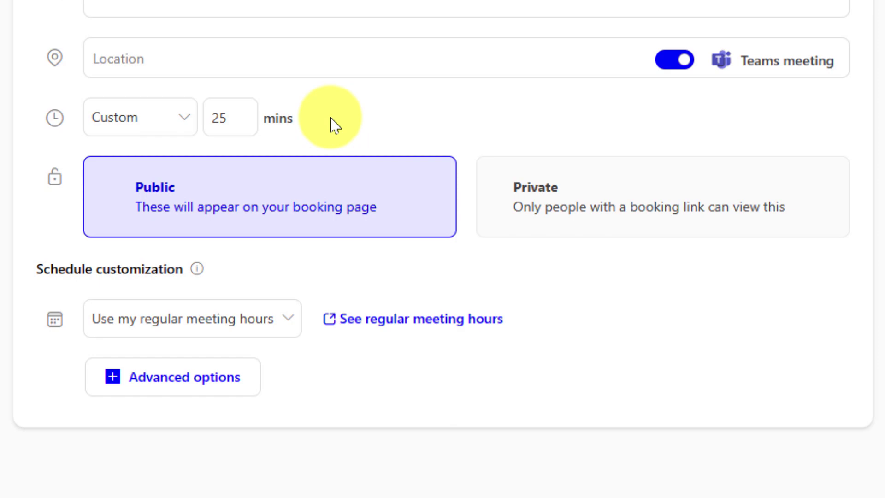
Step: Try the Private visibility option for the meeting type and return it to Public
click(330, 206)
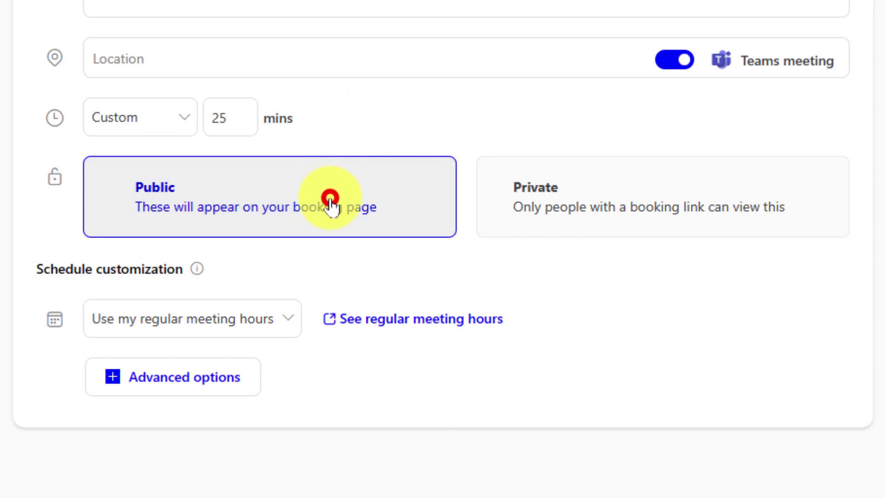
click(642, 198)
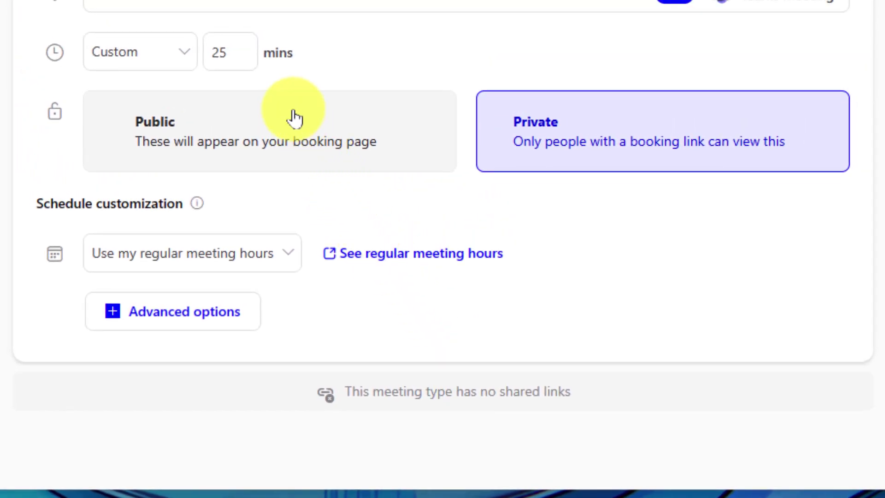
click(292, 118)
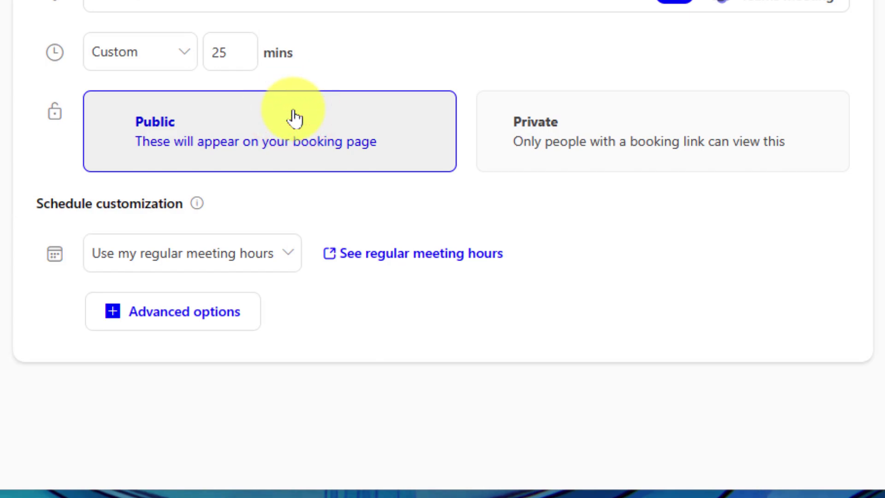
Step: Have the meeting type use the regular meeting hours and show its advanced scheduling options
click(283, 257)
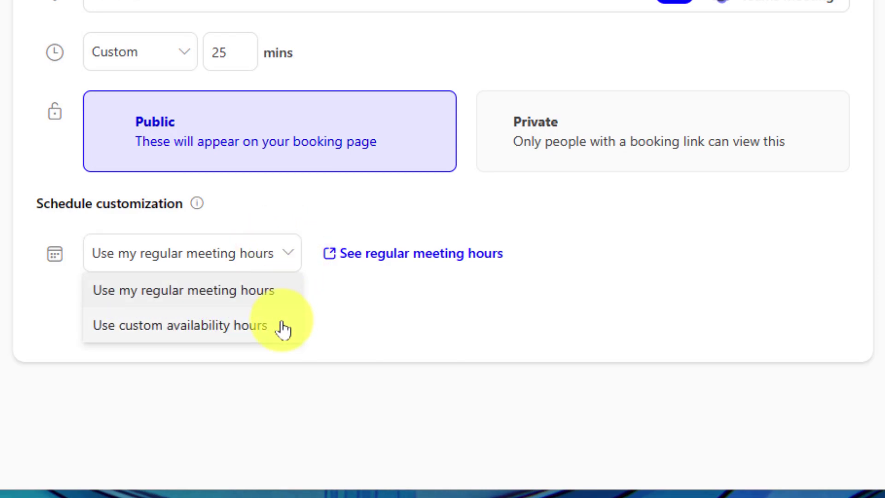
click(278, 289)
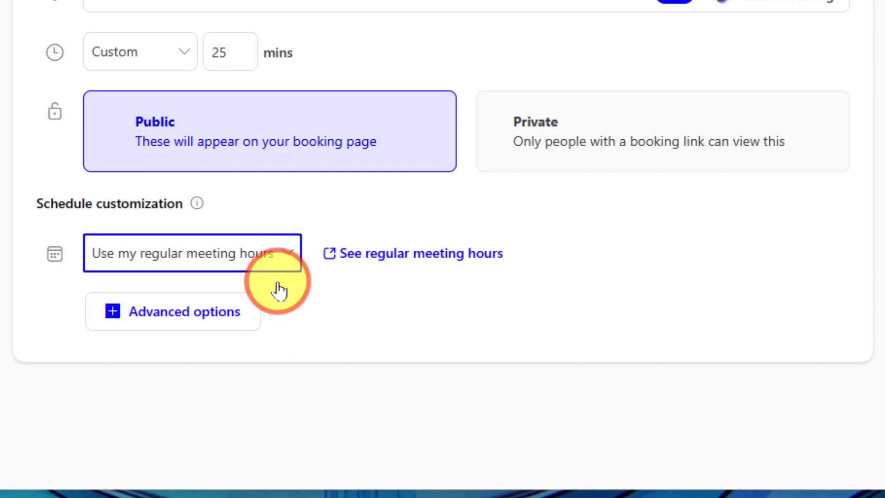
click(185, 317)
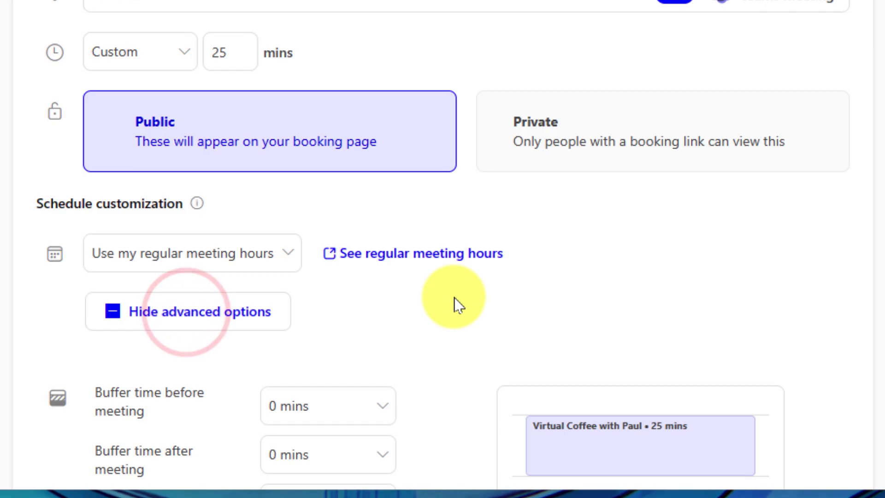
scroll(454, 297, down, 1)
scroll(455, 297, down, 4)
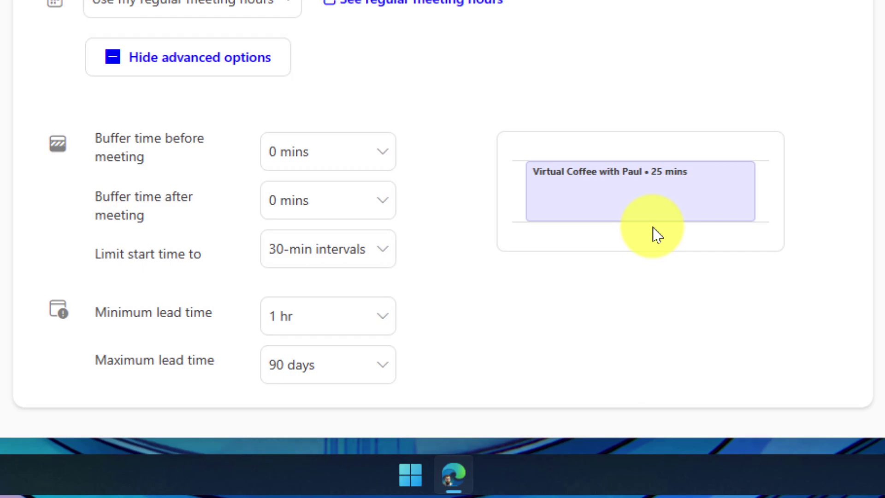
Step: Set the buffer time after the meeting to 5 mins and limit start times to 15-min intervals
click(375, 150)
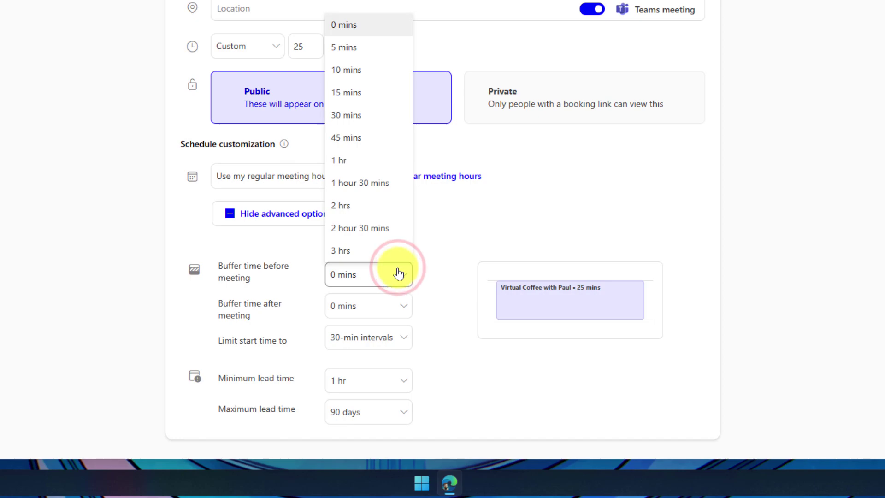
click(397, 272)
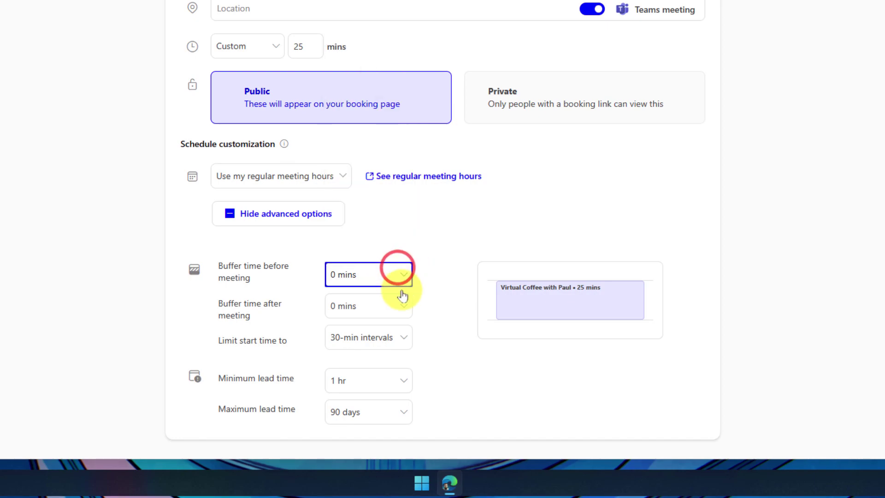
click(405, 316)
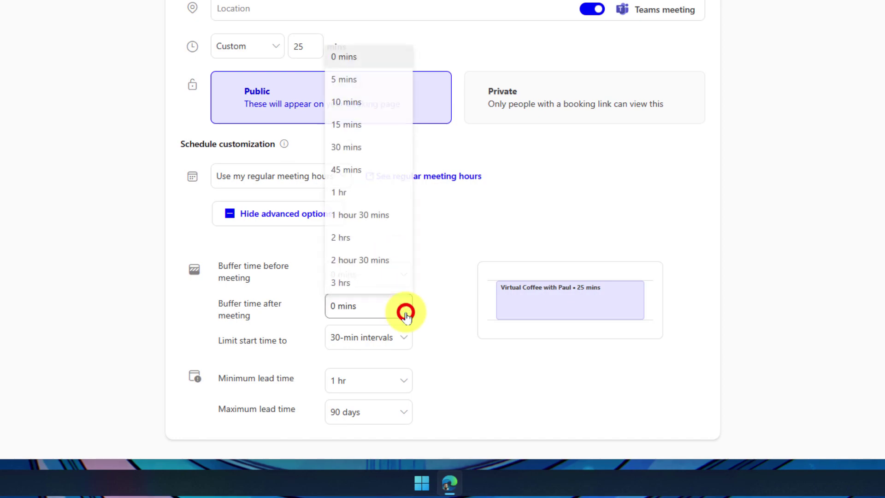
click(364, 82)
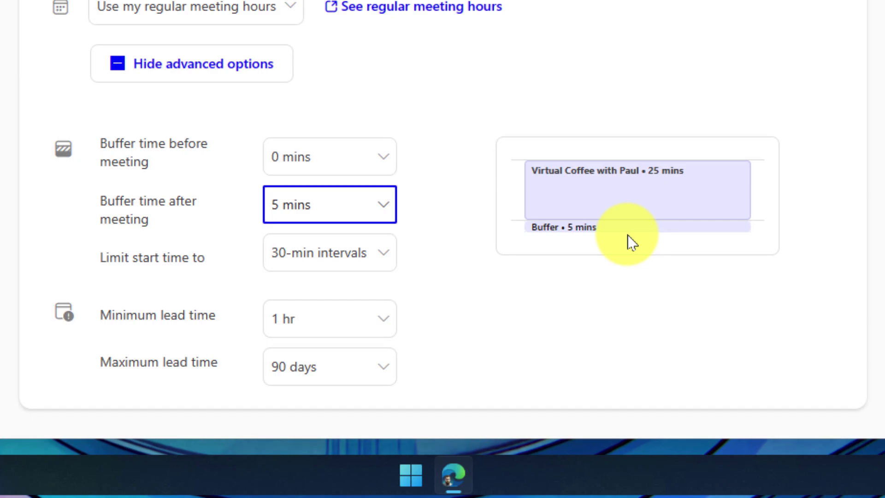
click(386, 255)
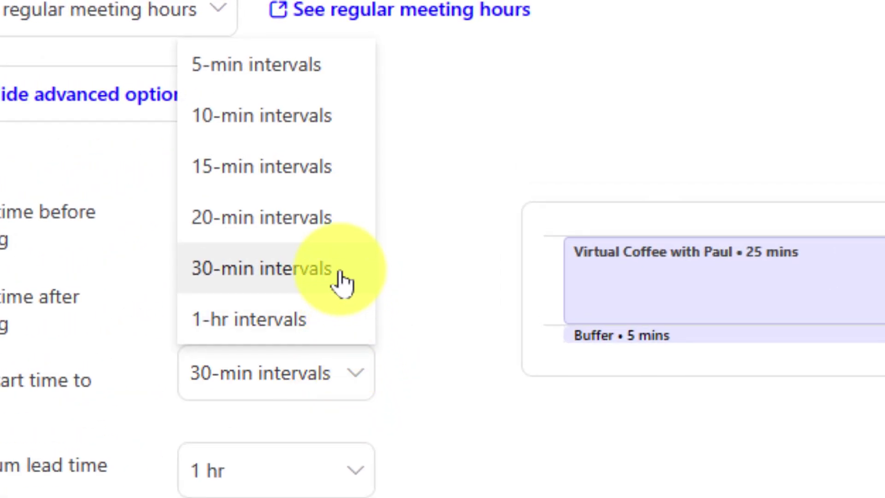
click(318, 173)
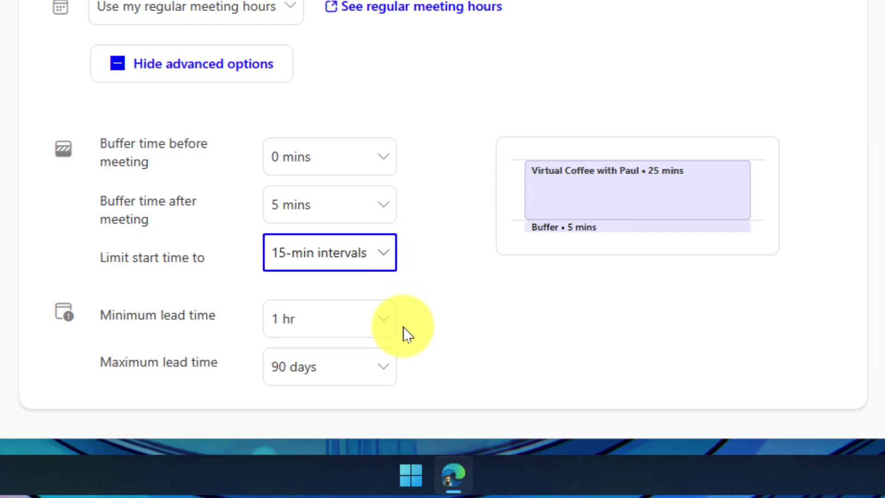
Step: Set the minimum lead time to 1 hr and the maximum lead time to 30 days, and save the virtual coffee meeting type
click(368, 328)
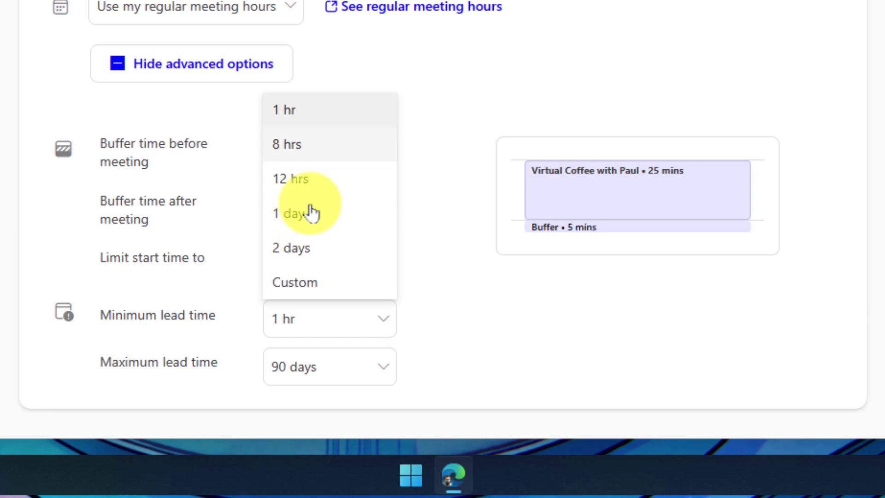
click(363, 116)
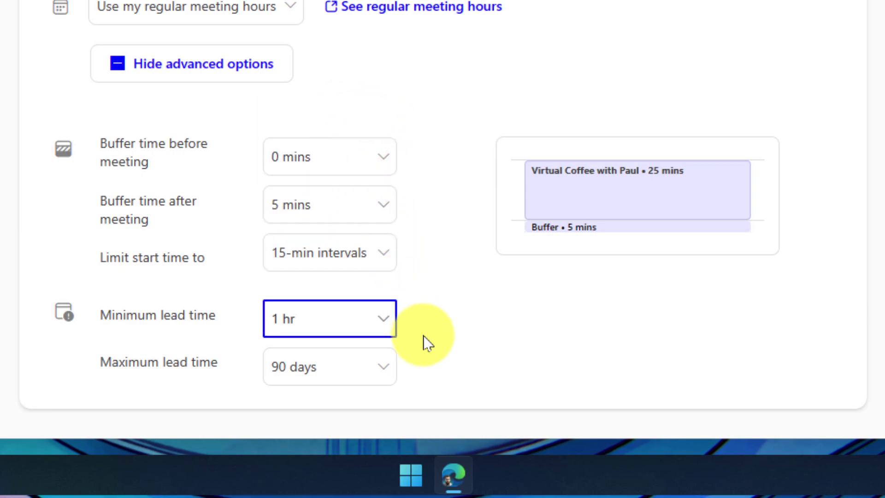
click(366, 374)
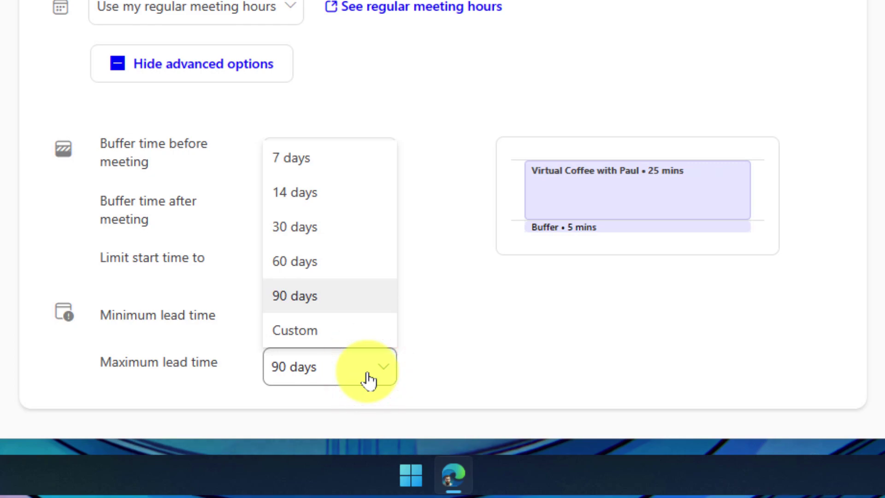
click(286, 226)
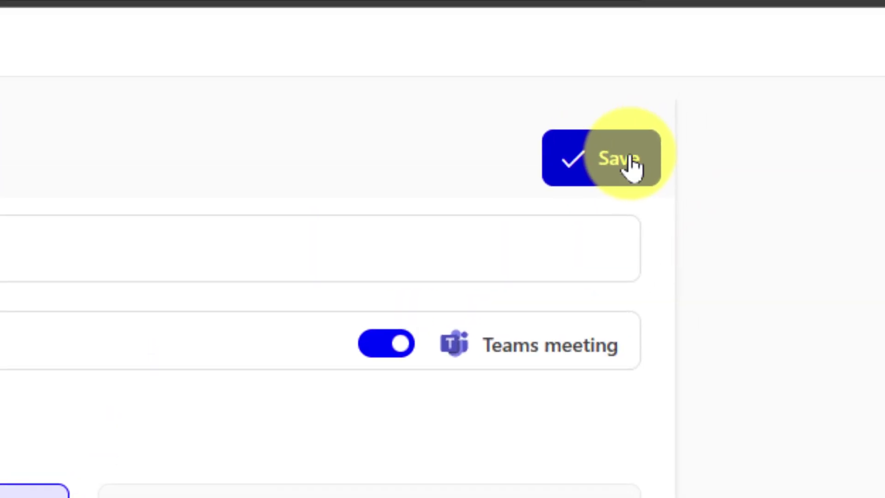
click(632, 165)
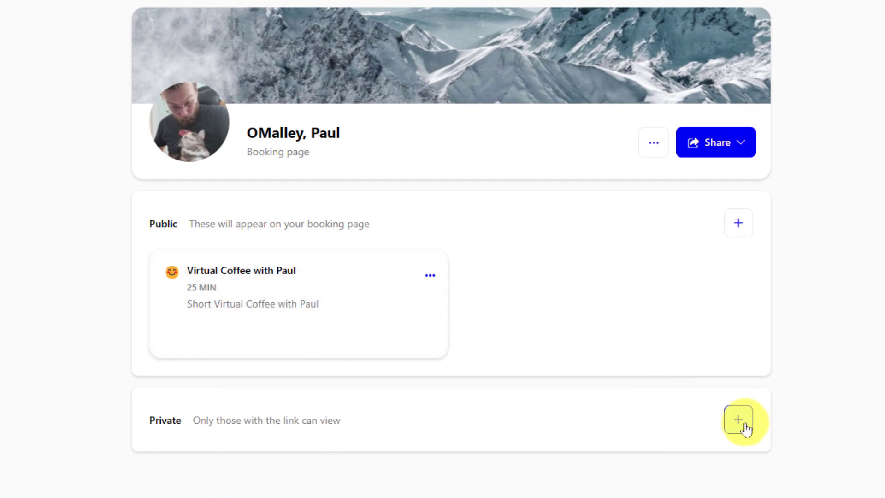
Step: Create a private meeting type titled "Top Secret Meeting" with a shushing face emoji as its icon
click(738, 419)
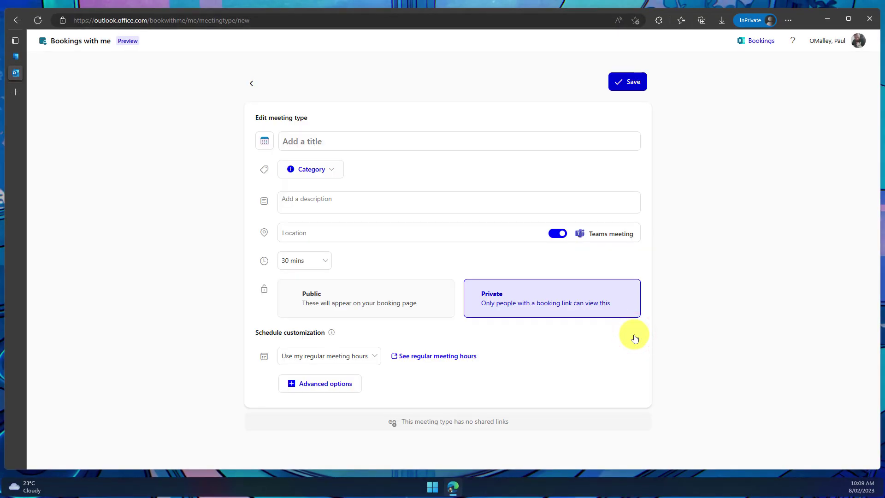
click(264, 141)
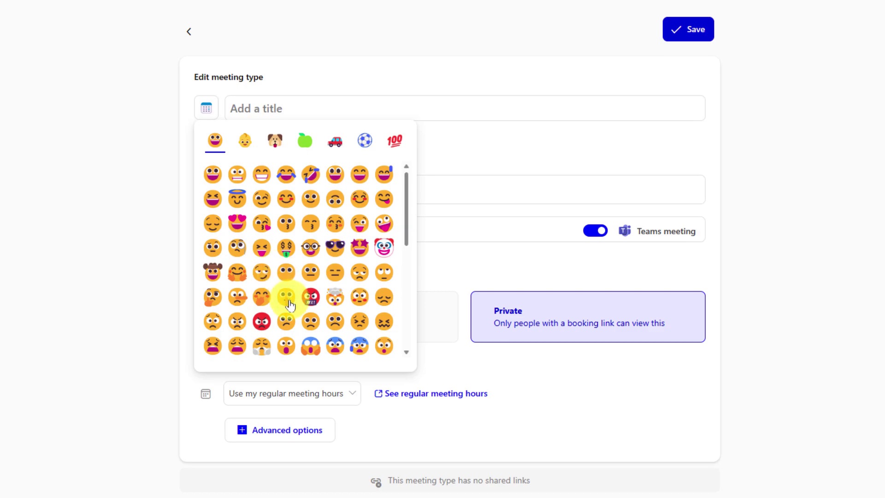
click(261, 109)
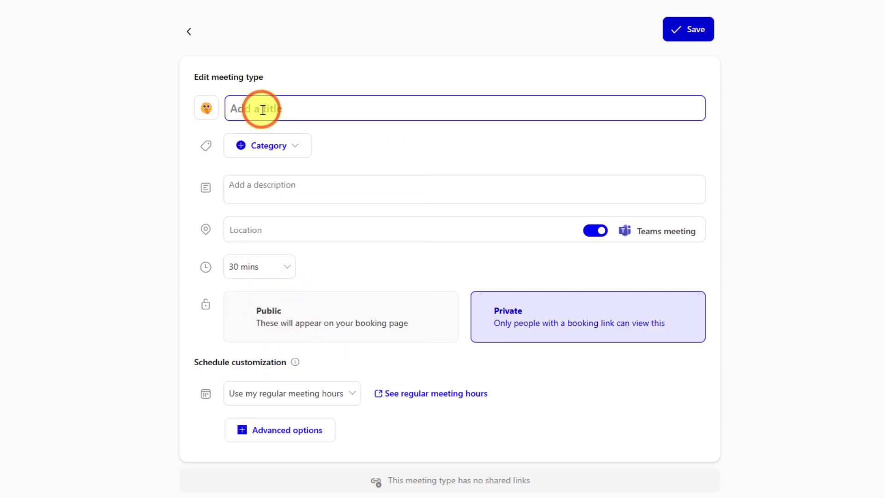
text(Top Secret Meeting)
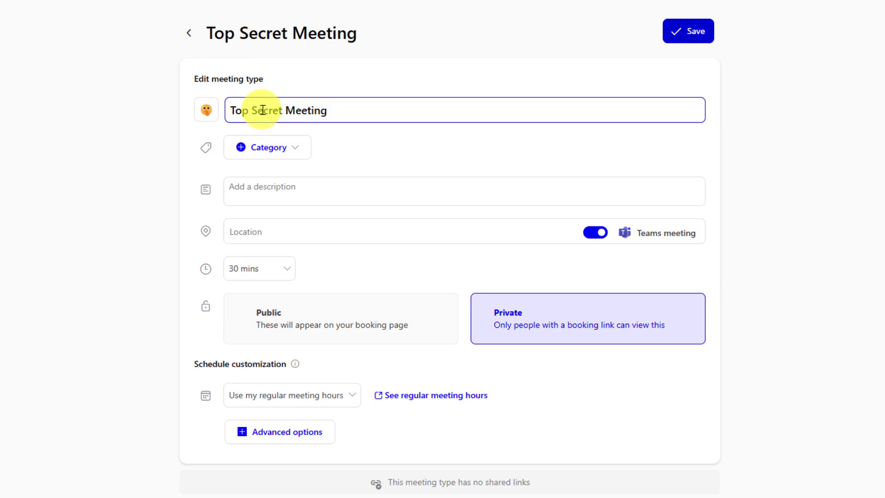
Step: Assign the Red Category to the private meeting type and set its duration to 15 mins
click(306, 148)
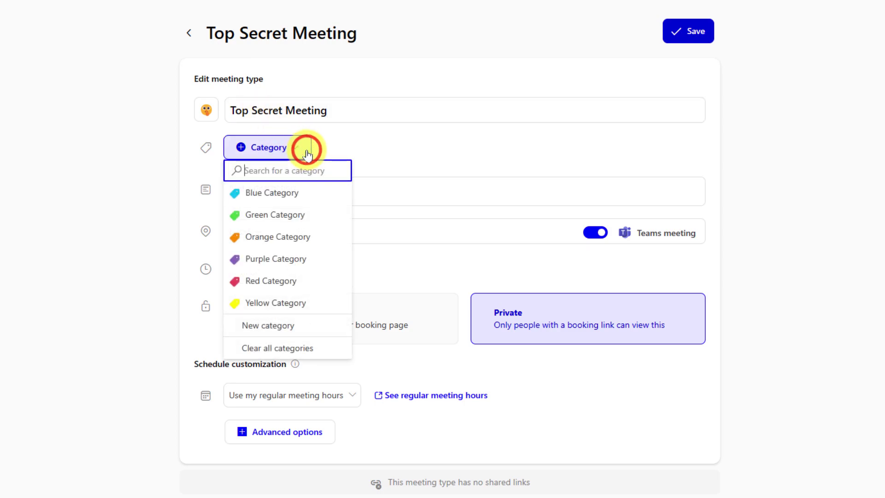
click(292, 280)
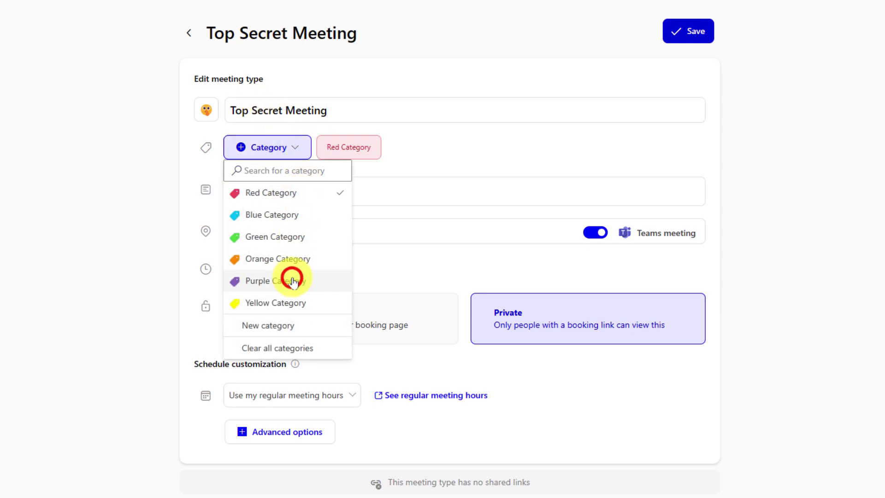
click(412, 147)
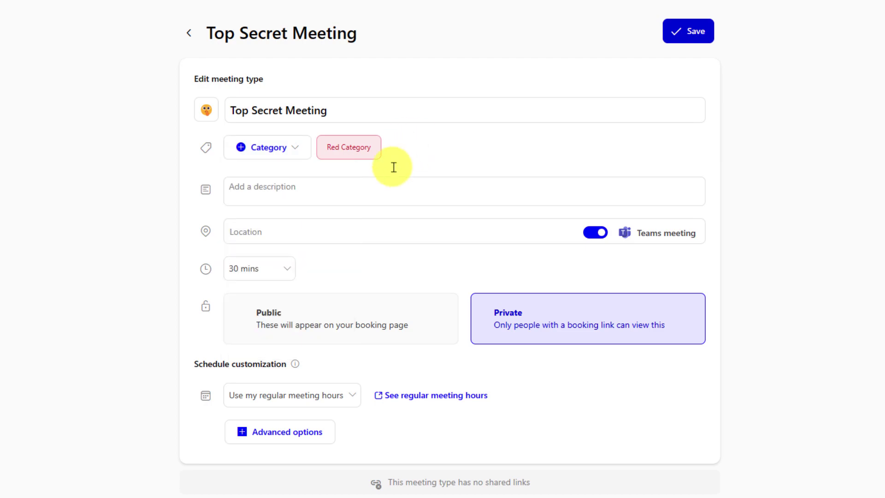
click(287, 269)
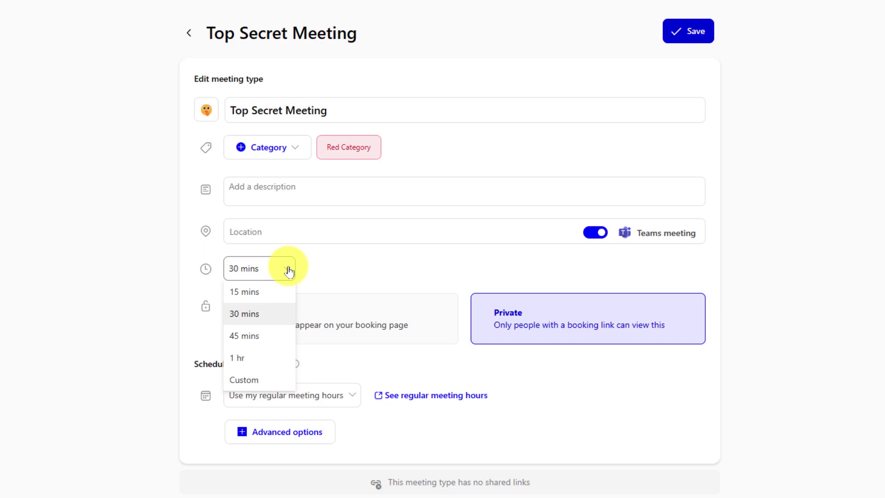
click(265, 296)
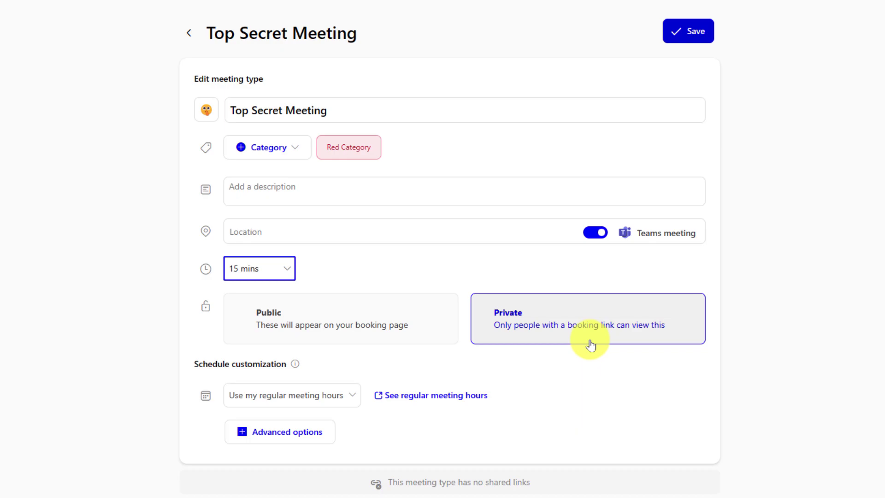
Step: Set a 5-min buffer before and a 10-min buffer after the private meeting in the advanced options, and save the meeting type
click(295, 432)
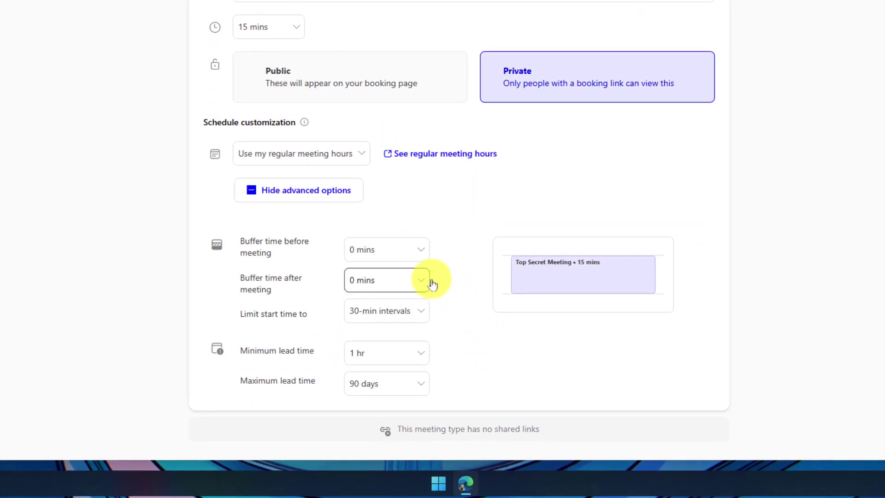
click(405, 258)
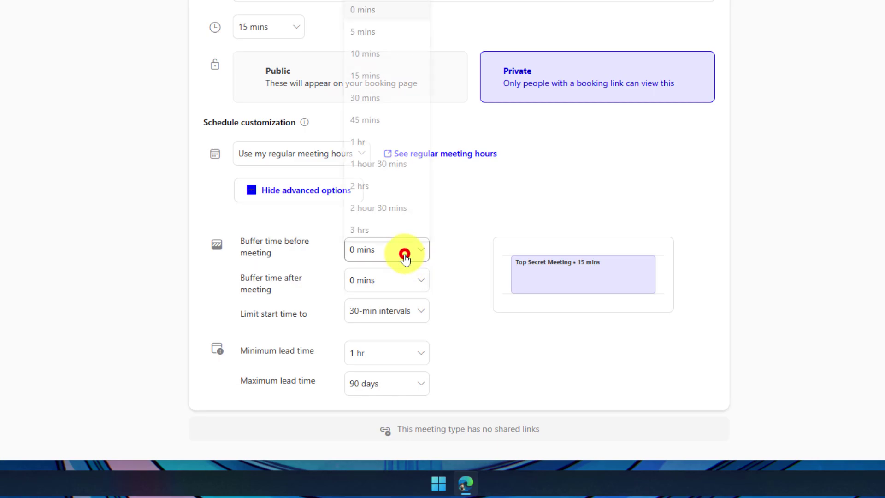
click(393, 29)
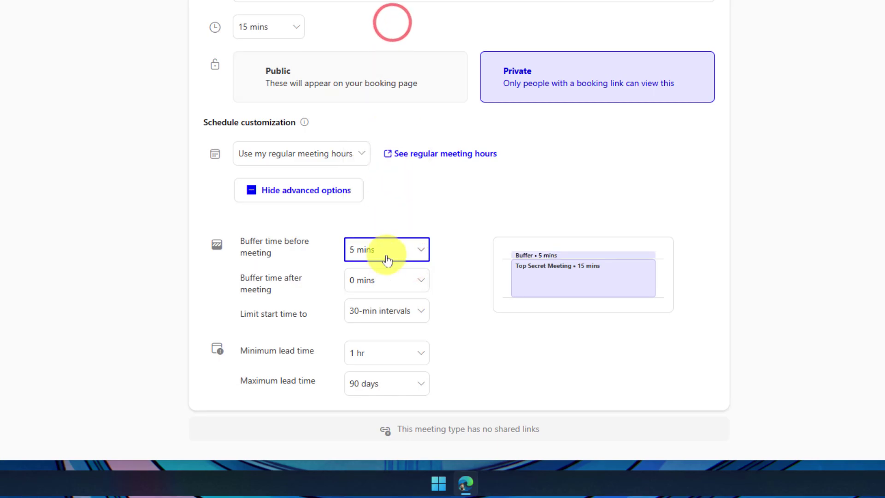
click(386, 282)
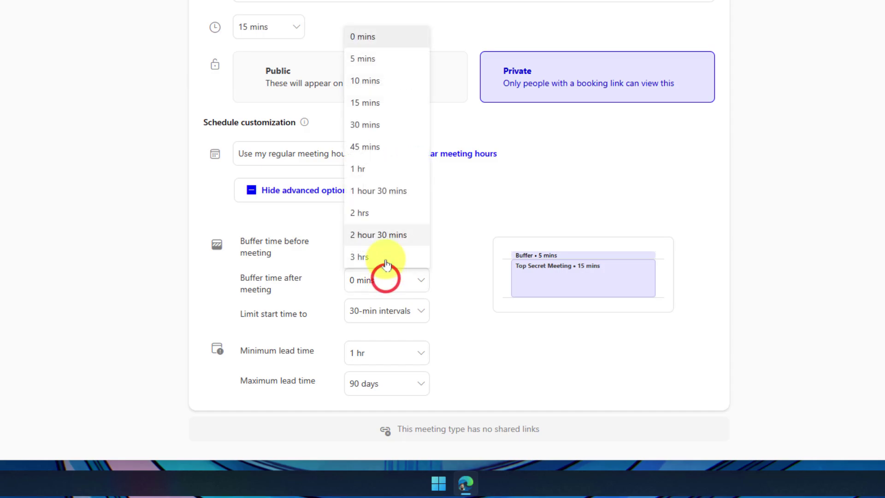
click(384, 83)
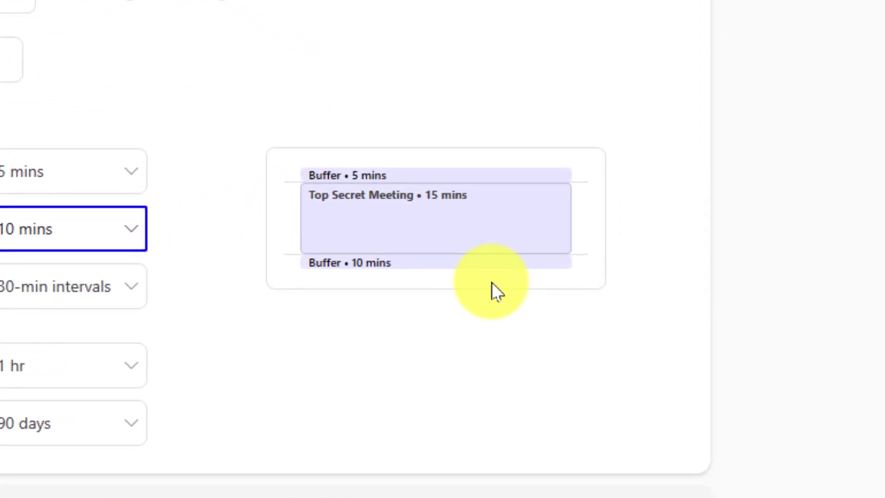
click(491, 282)
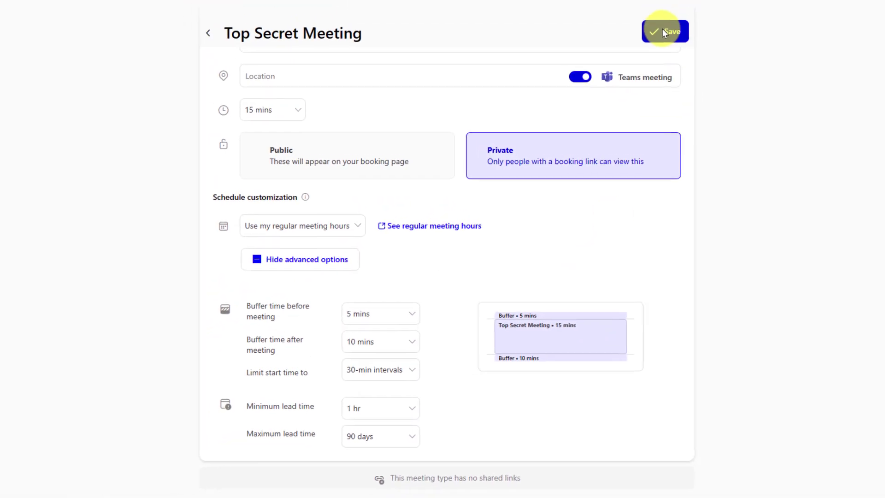
click(662, 36)
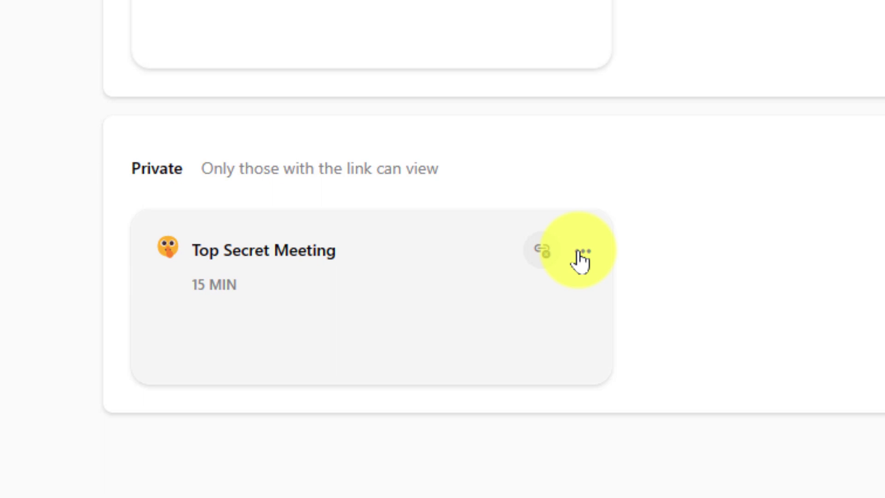
Step: Examine the link, sharing, duplication and visibility options offered for the Top Secret Meeting
click(583, 253)
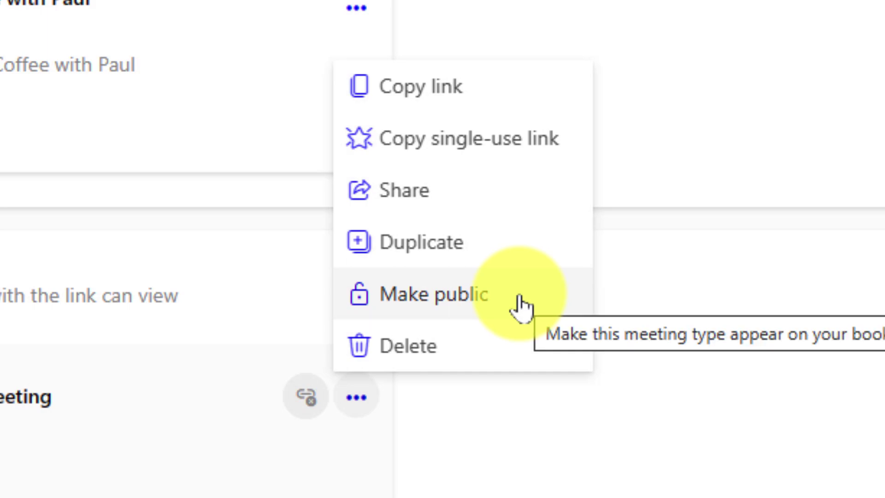
click(726, 86)
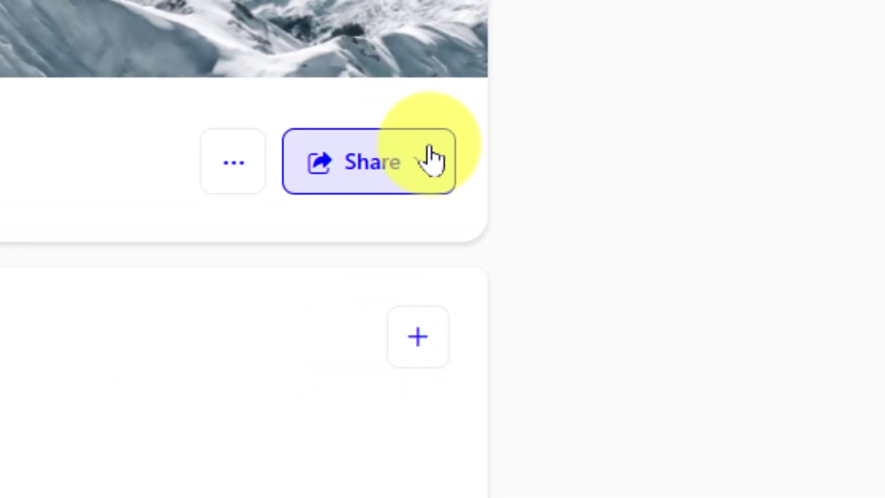
Step: Copy the booking page's share link and open it in a new browser tab
click(429, 146)
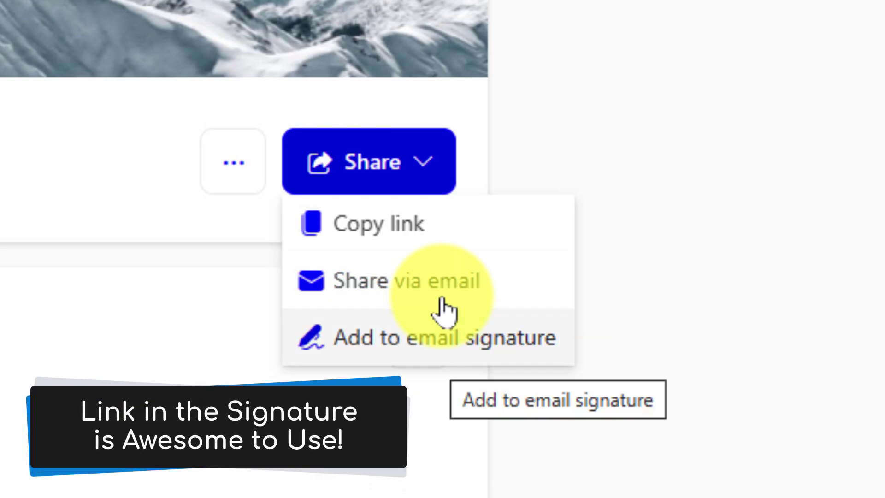
click(385, 215)
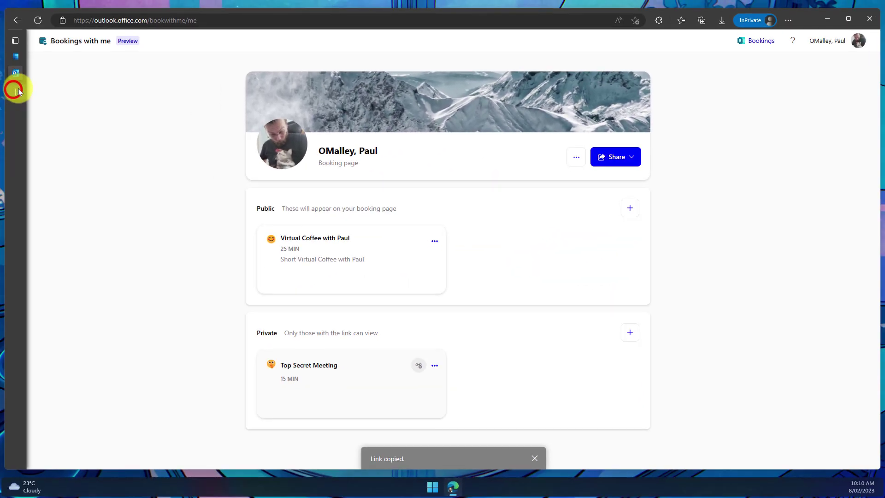
click(15, 92)
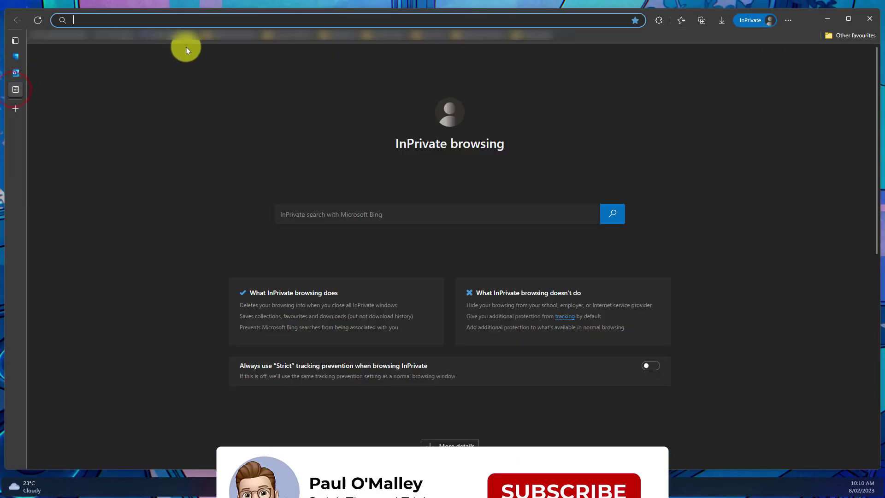
key(ctrl+v)
key(Return)
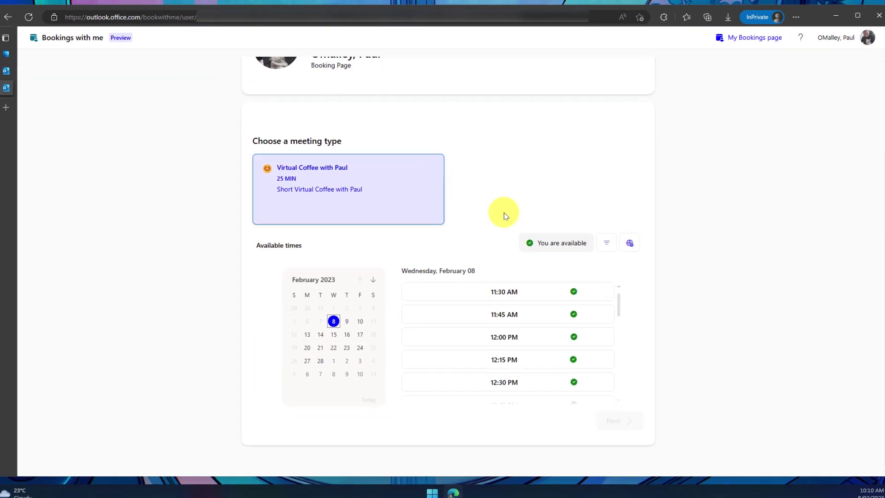
Step: Select the virtual coffee meeting on Wednesday, February 15 at 9:15 AM and proceed to its booking form
scroll(503, 212, up, 3)
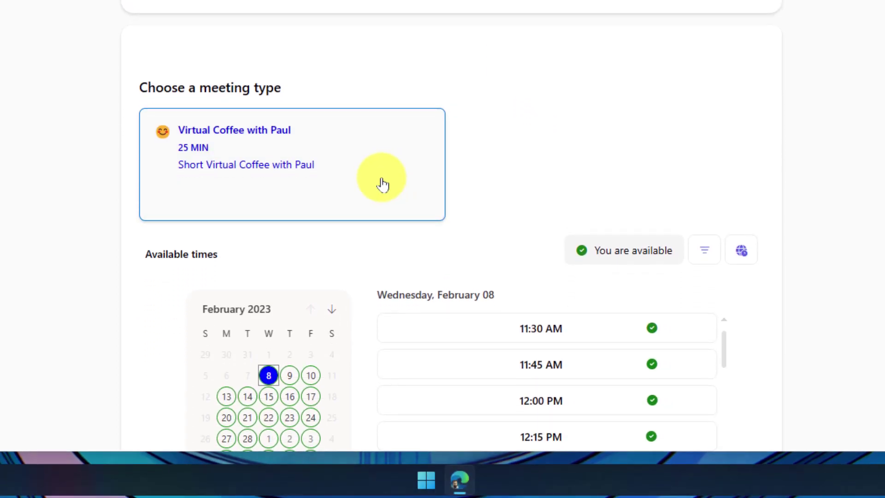
click(423, 184)
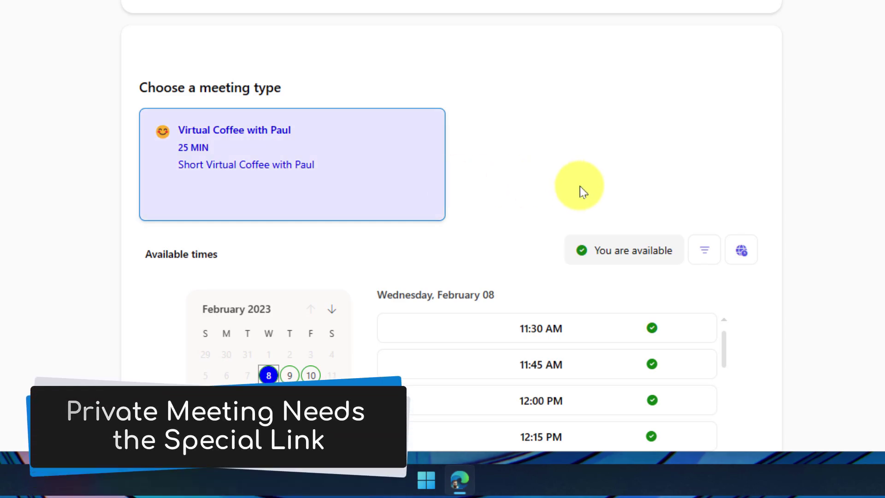
scroll(583, 191, down, 3)
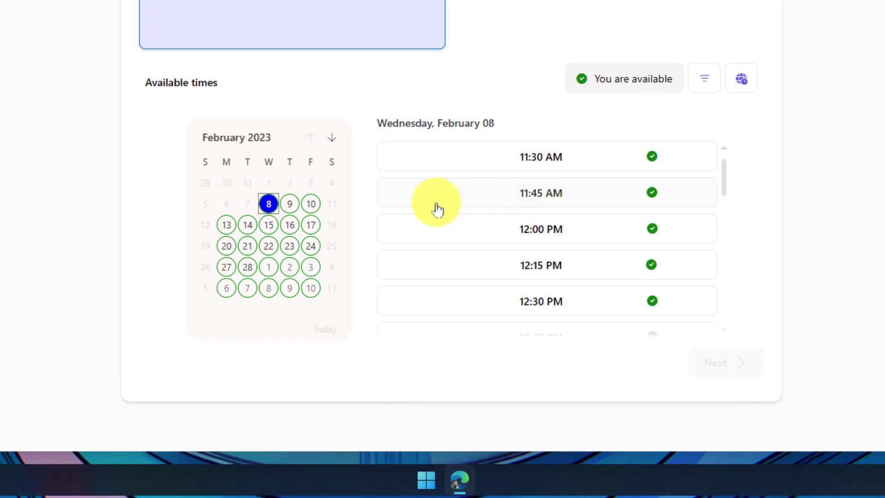
click(268, 225)
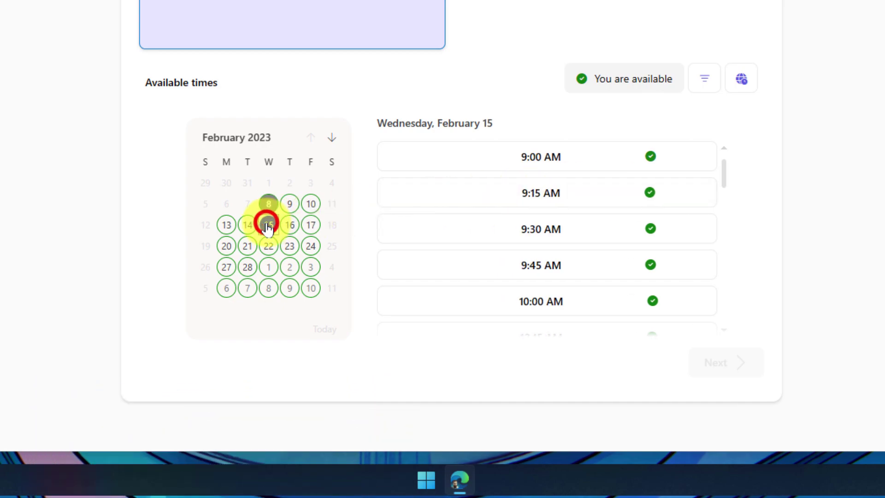
click(567, 196)
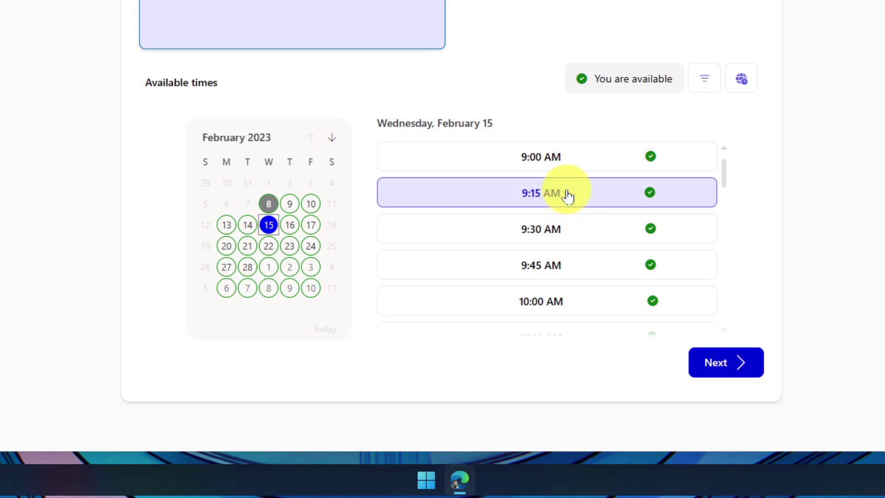
click(747, 369)
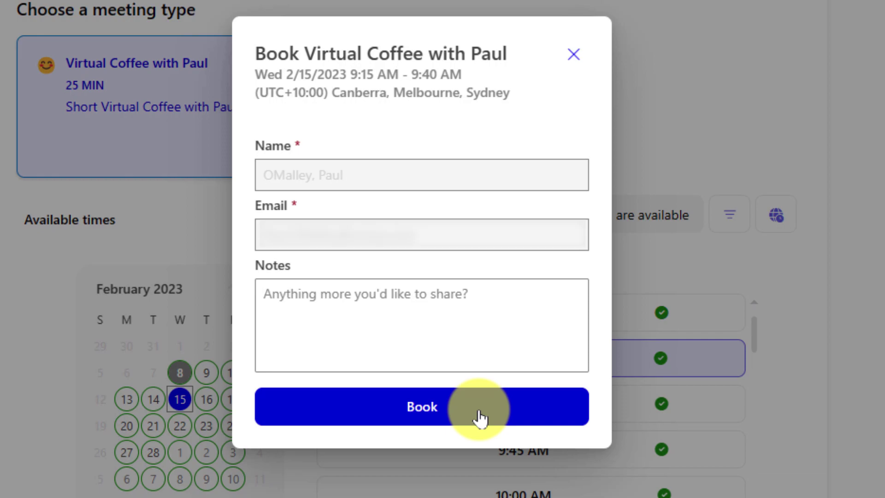
Step: Close the booking form without booking and minimize the browser window
click(574, 55)
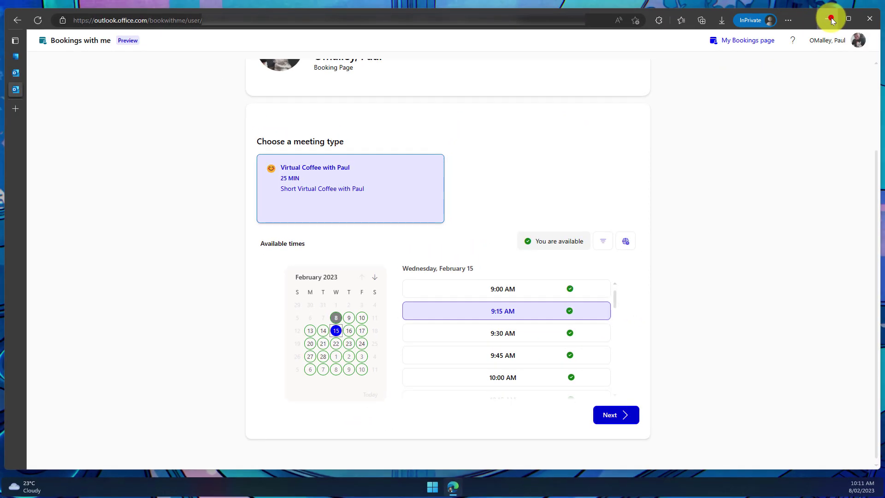
click(831, 20)
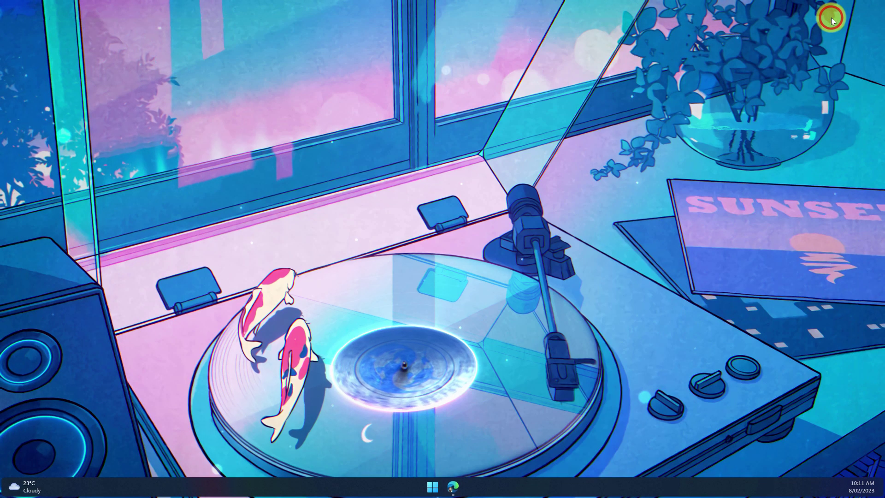